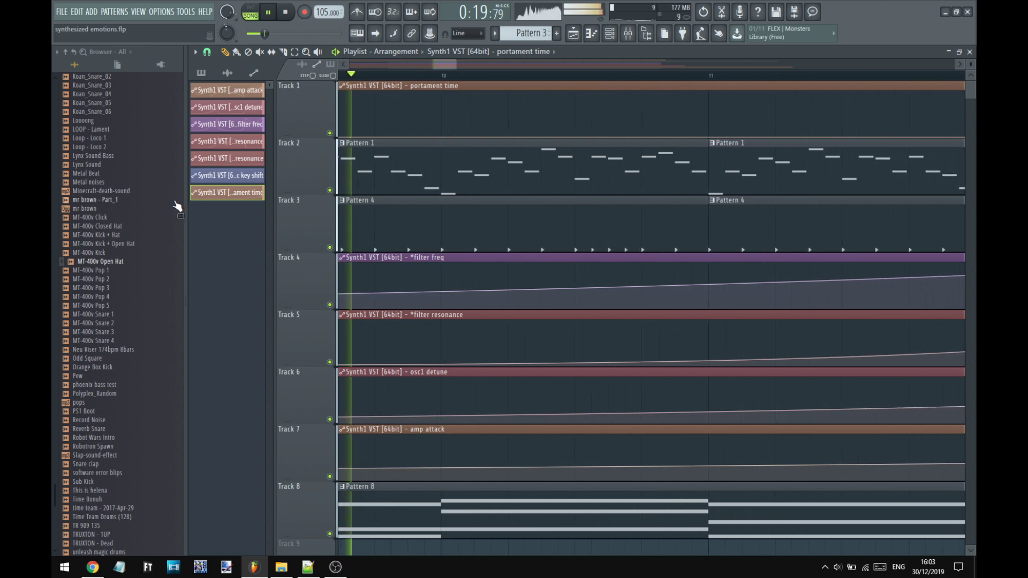
Step: Narrow the sample browser to widen the playlist area, and stop the song's playback
drag(183, 208, 121, 213)
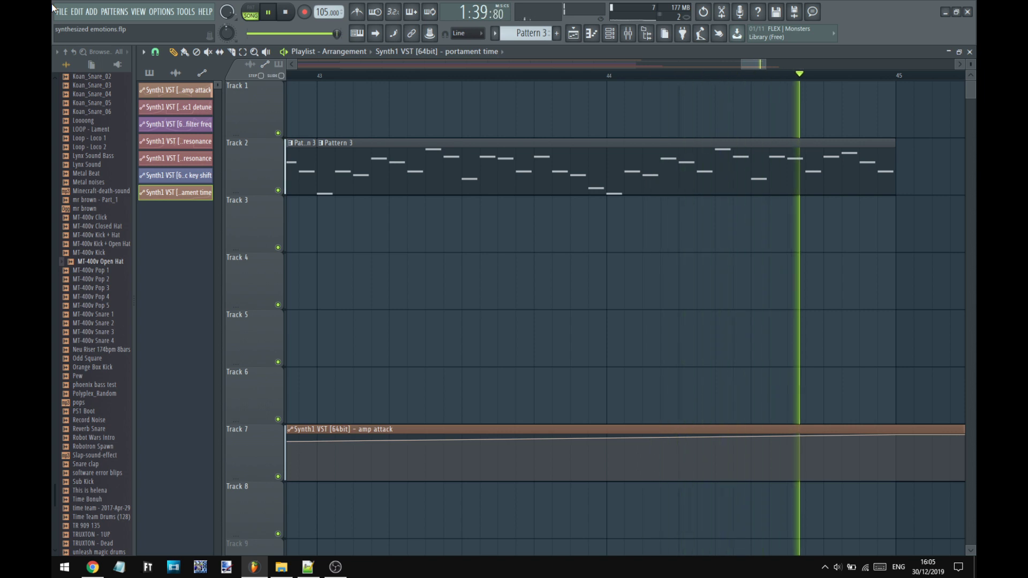
key(space)
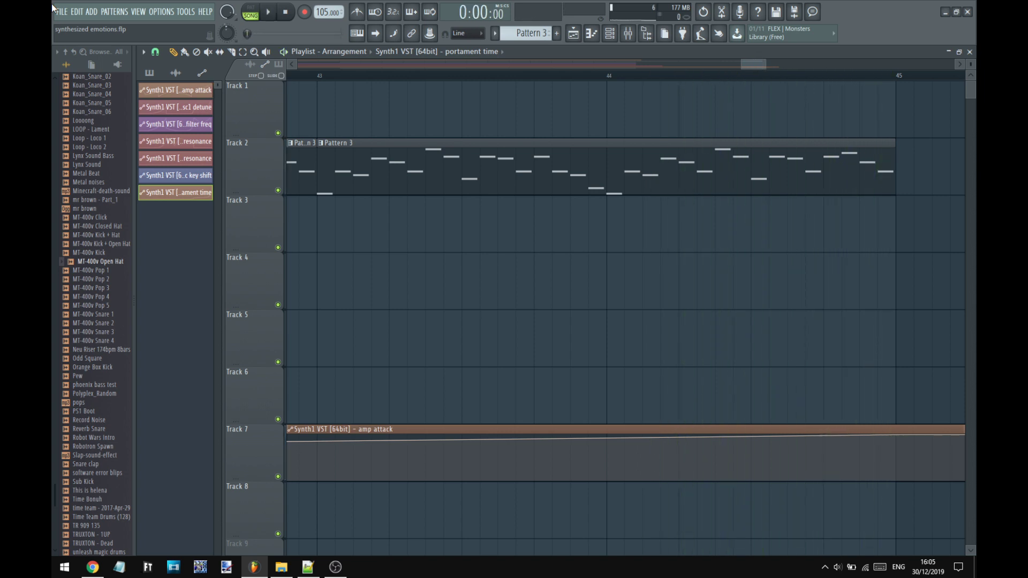
Step: Play the full arrangement from the start at a tempo of 140 BPM
scroll(642, 78, down, 1)
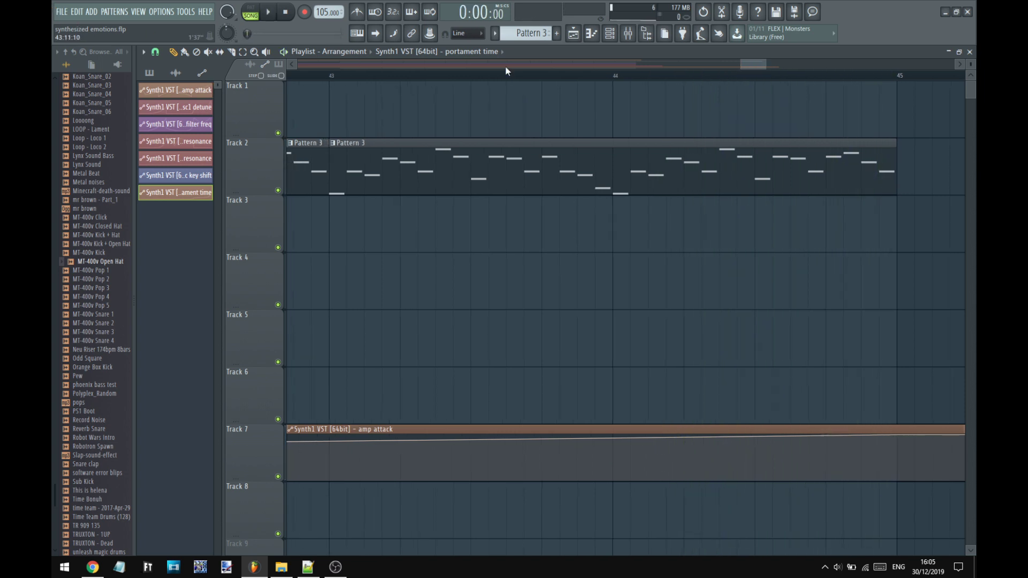
drag(969, 67, 969, 64)
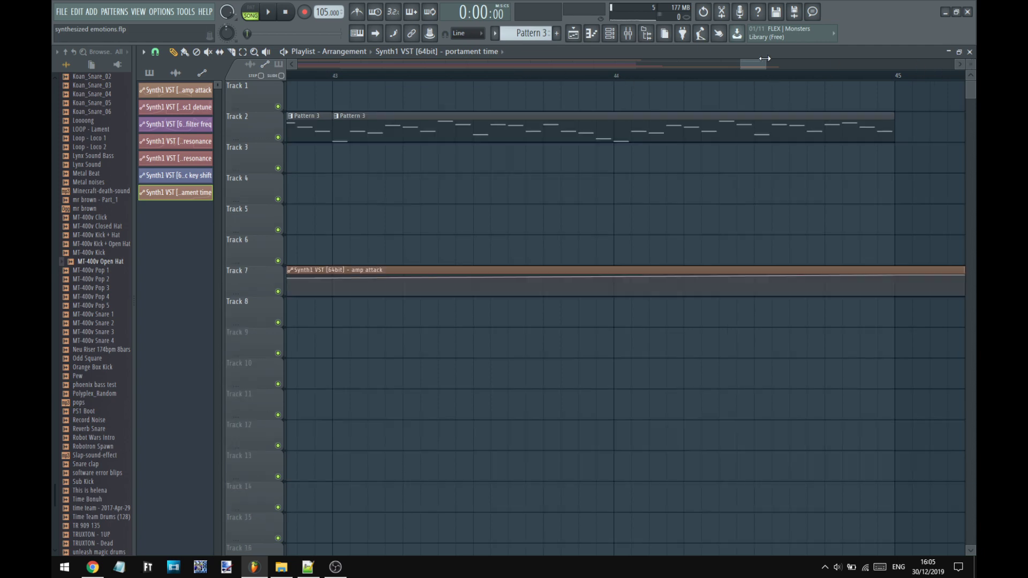
scroll(757, 85, down, 2)
scroll(744, 75, down, 3)
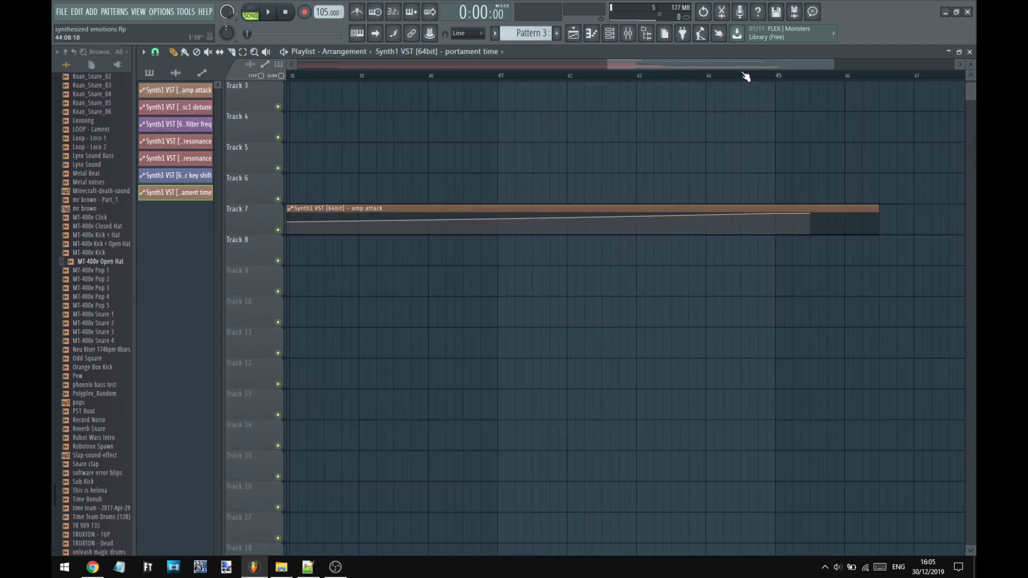
scroll(746, 76, down, 4)
scroll(689, 122, up, 2)
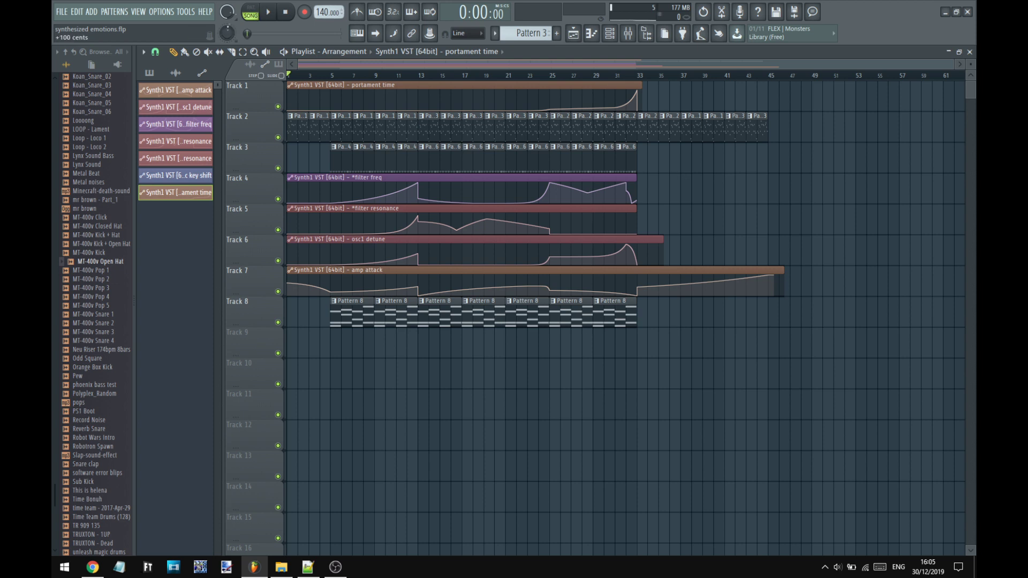
click(268, 13)
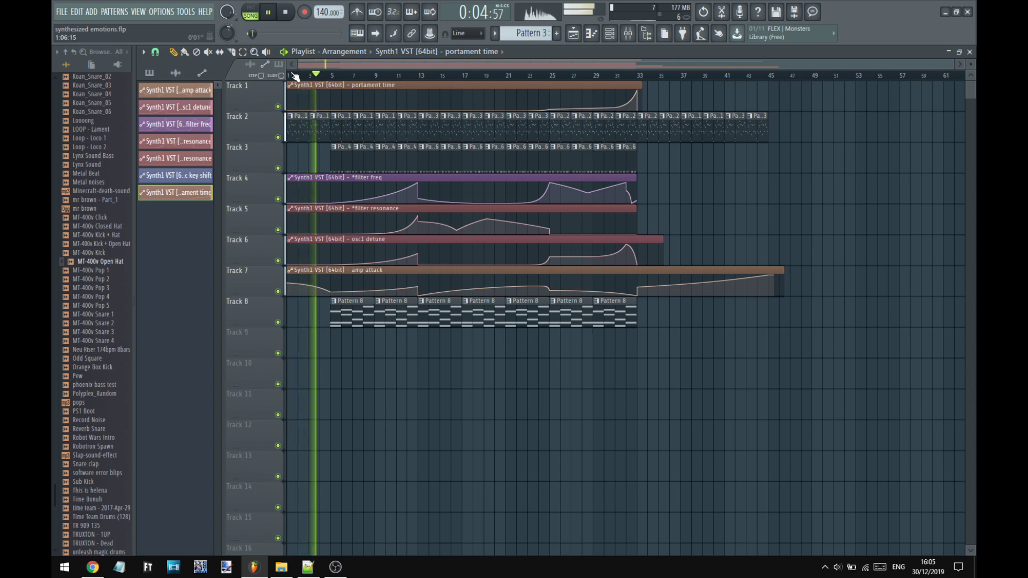
Step: Examine the patterns and Synth1 automation curves on tracks 1 to 8 while the song plays
scroll(297, 74, up, 2)
scroll(296, 76, up, 3)
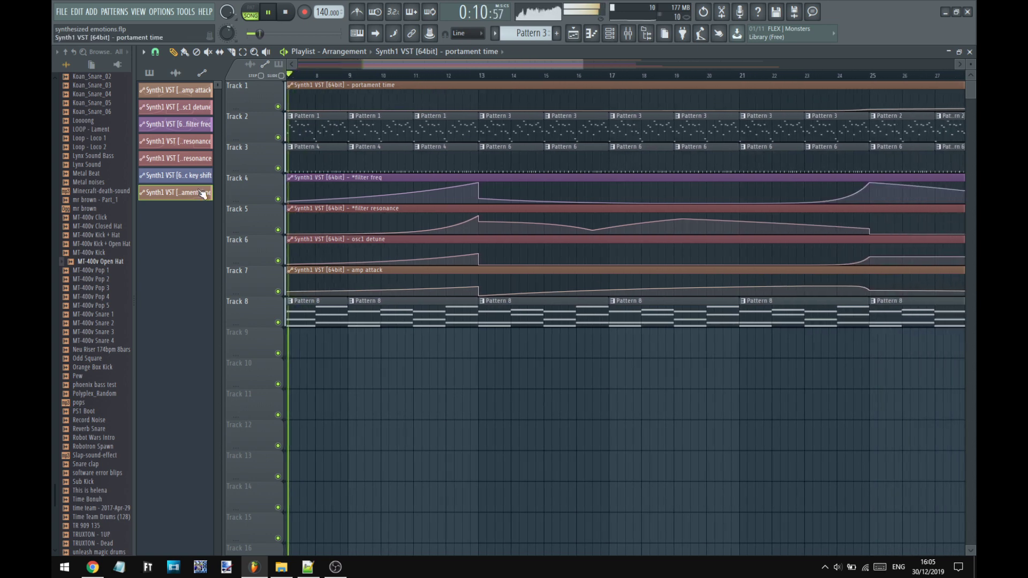
scroll(968, 64, up, 4)
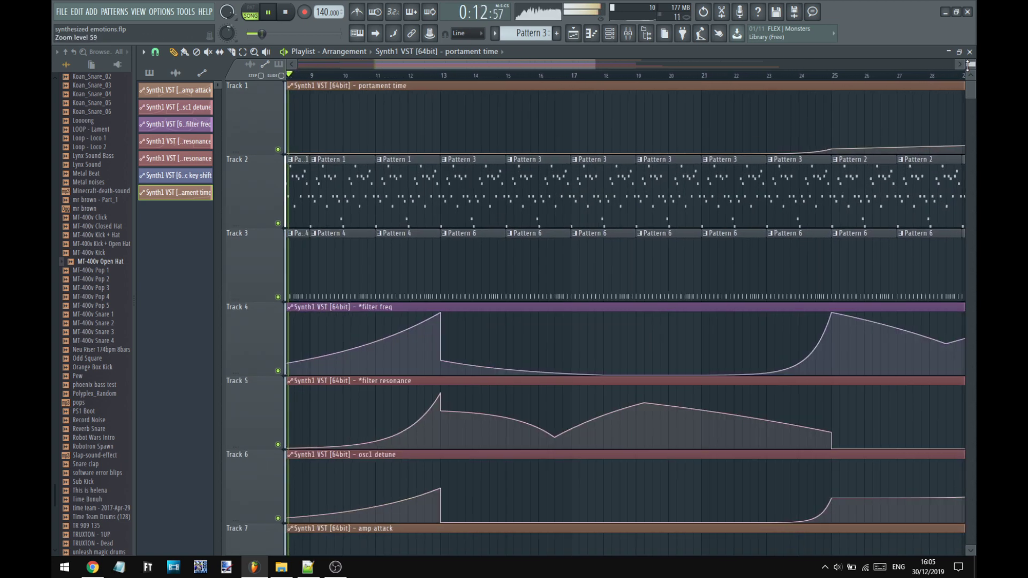
scroll(968, 64, up, 3)
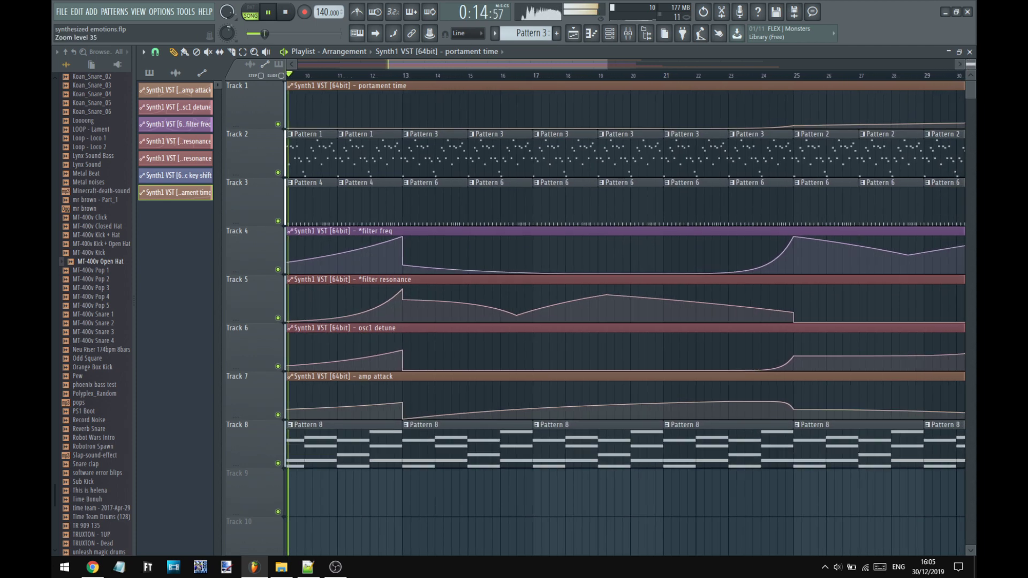
scroll(967, 64, up, 1)
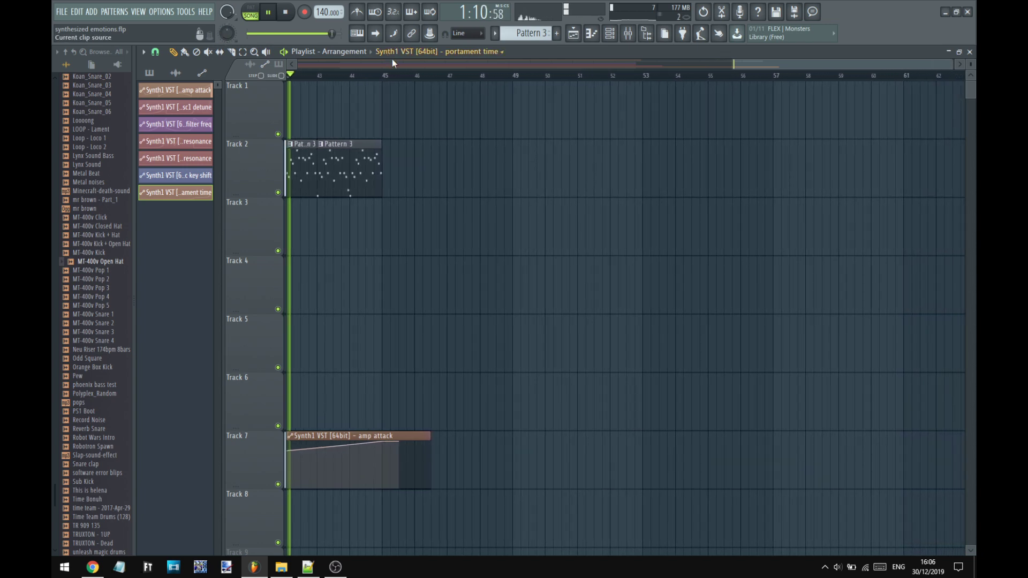
scroll(391, 62, down, 5)
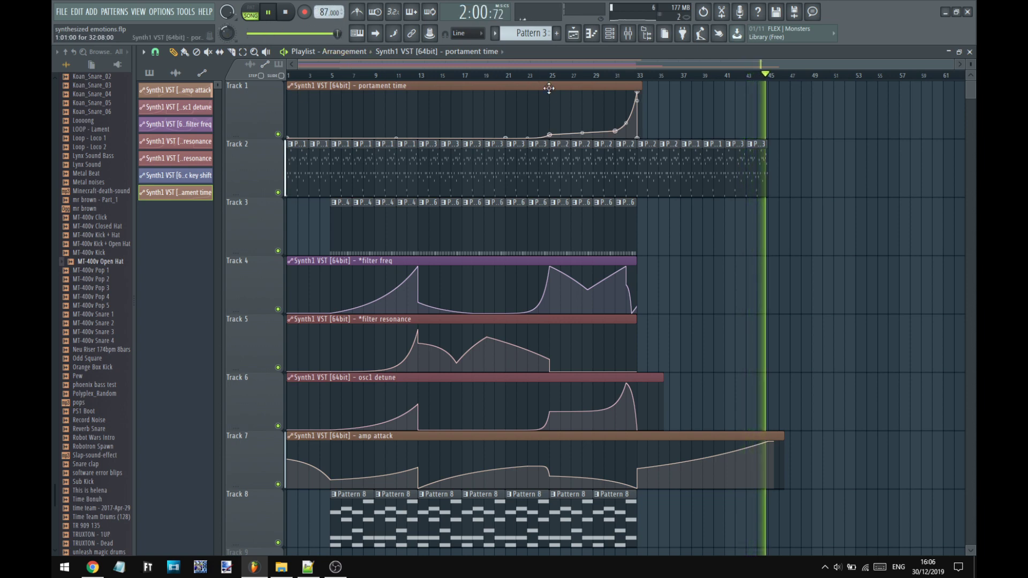
scroll(552, 73, up, 4)
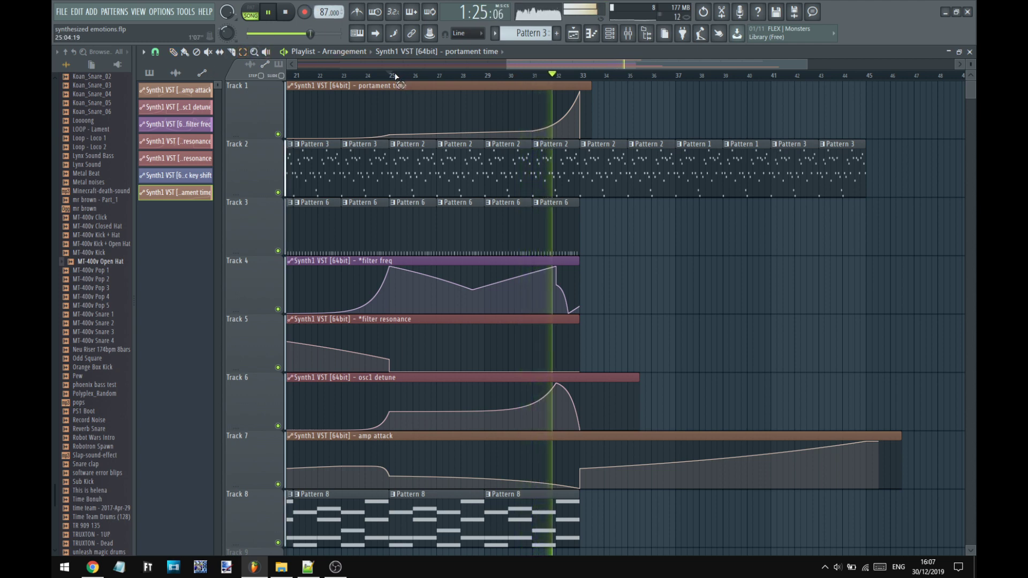
Step: Loop playback over bars 25 to 32 and vary the master pitch, including a drop to -300 cents
drag(394, 77, 578, 84)
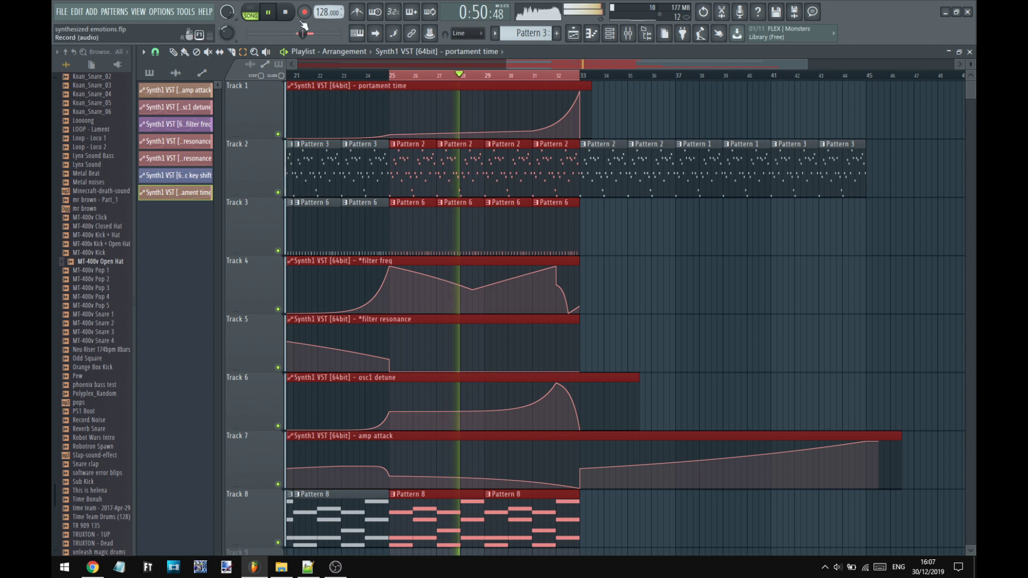
drag(223, 38, 224, 34)
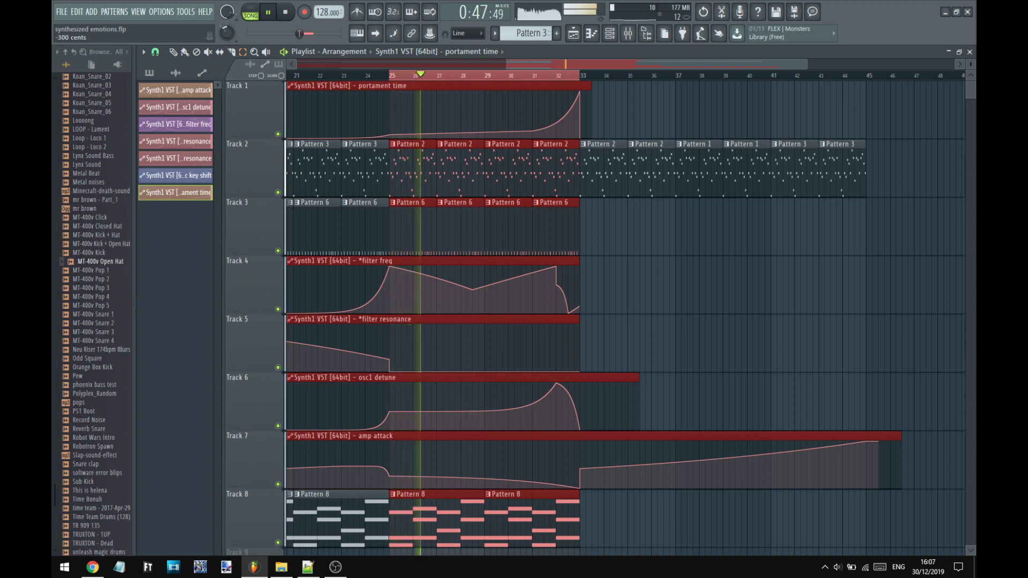
drag(227, 33, 227, 33)
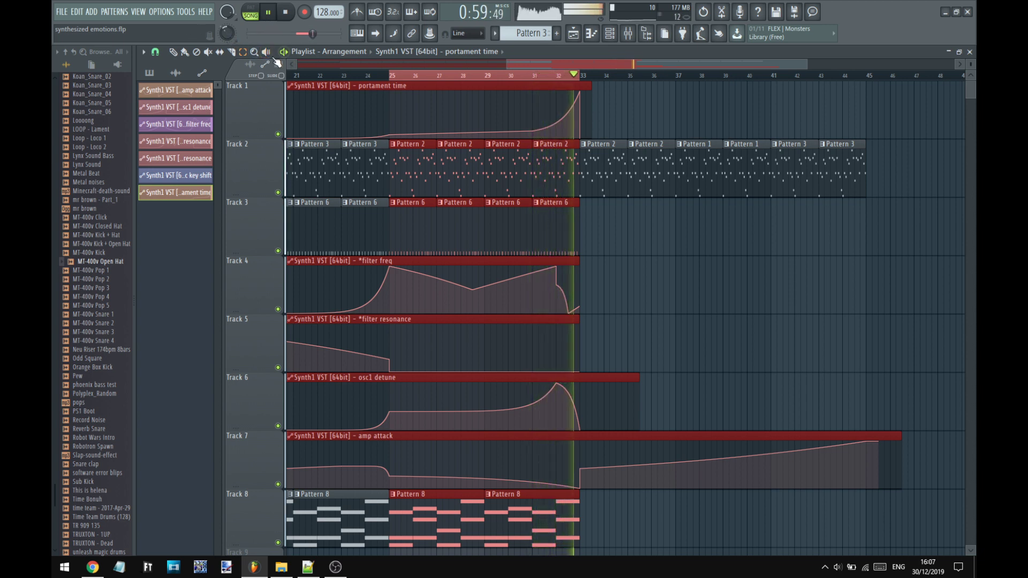
Step: Loop several short passages between bars 27 and 30, ending with the first half of bar 30
click(464, 76)
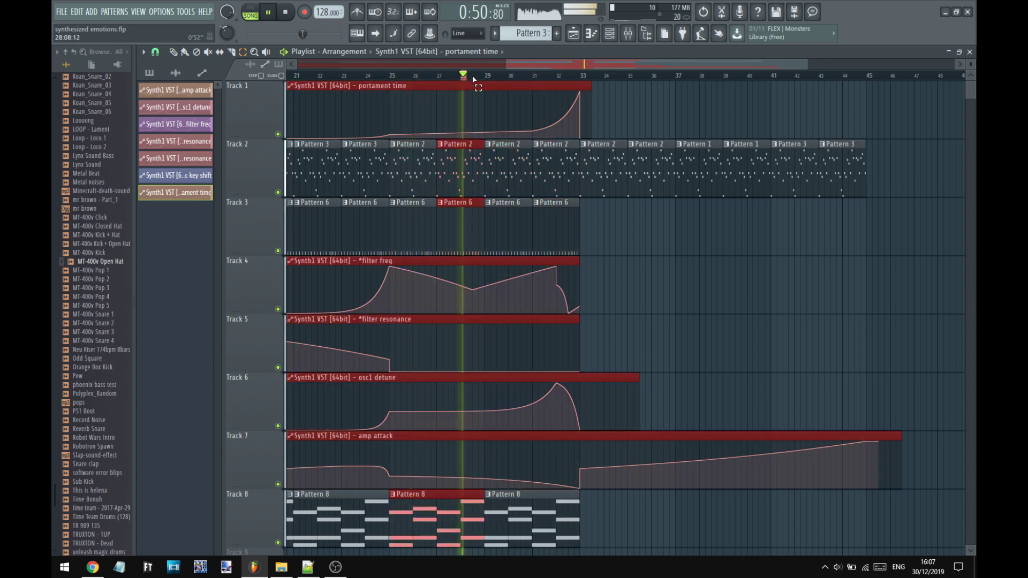
scroll(478, 75, up, 3)
drag(506, 75, 550, 78)
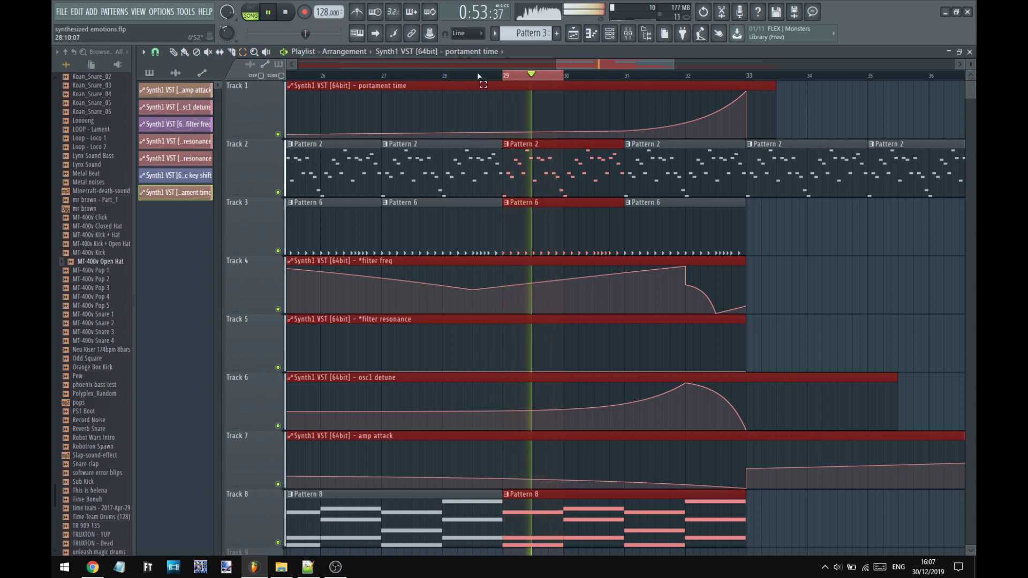
drag(478, 76, 505, 82)
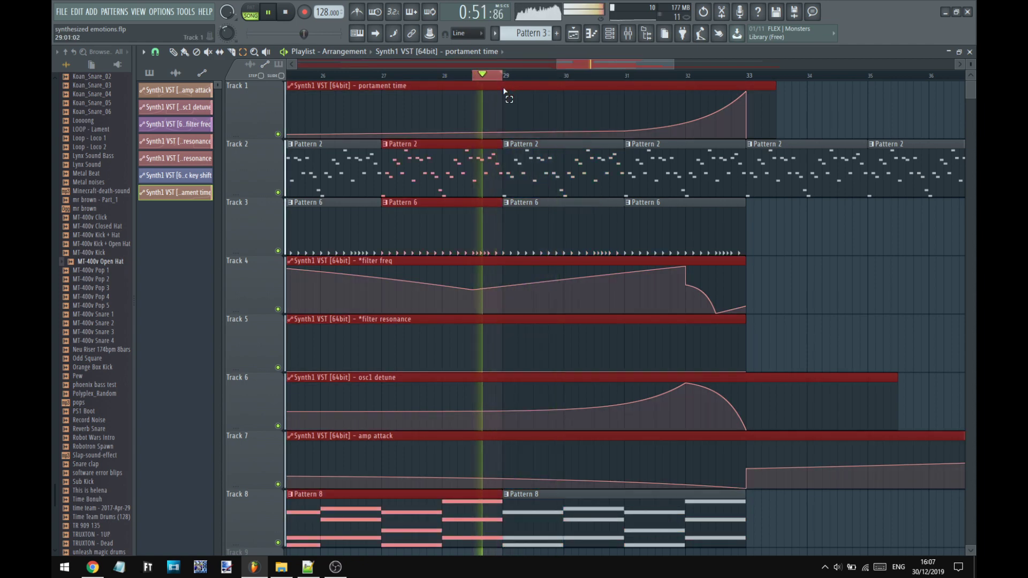
click(575, 81)
drag(575, 81, 599, 86)
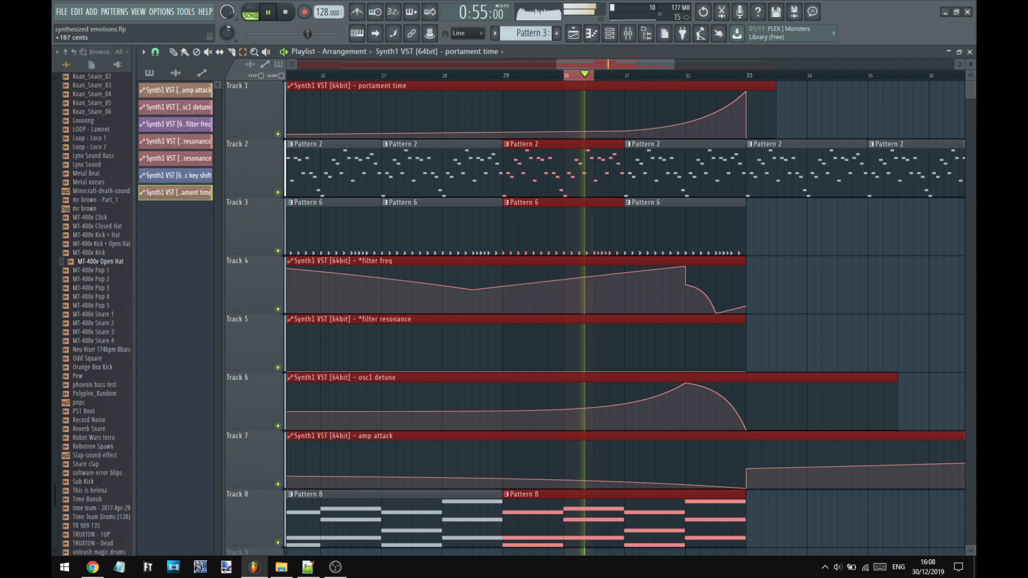
Step: Clear the looped time selection and play the song from bar 13
scroll(388, 78, down, 5)
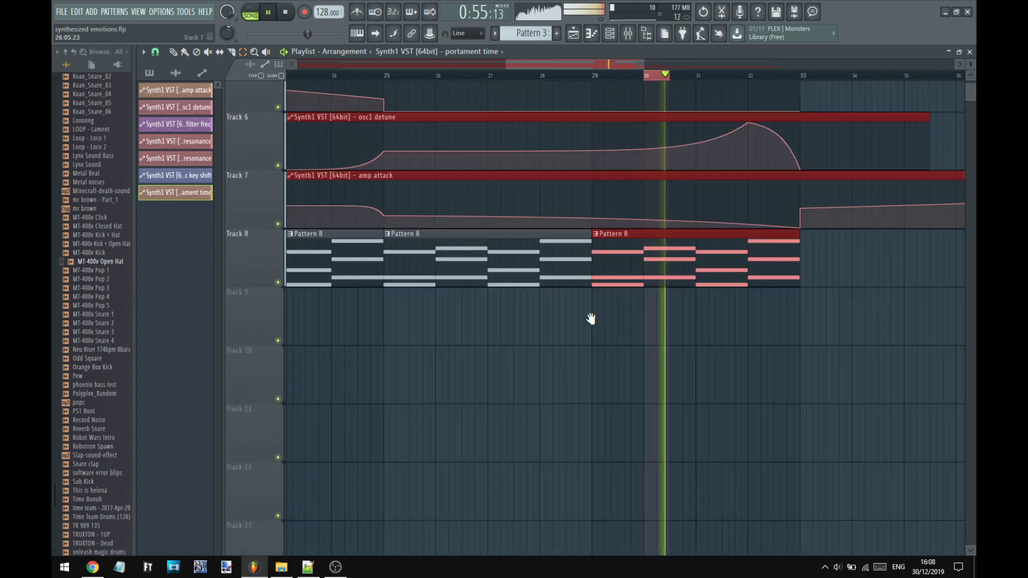
scroll(590, 317, up, 5)
scroll(573, 238, left, 5)
scroll(461, 78, down, 5)
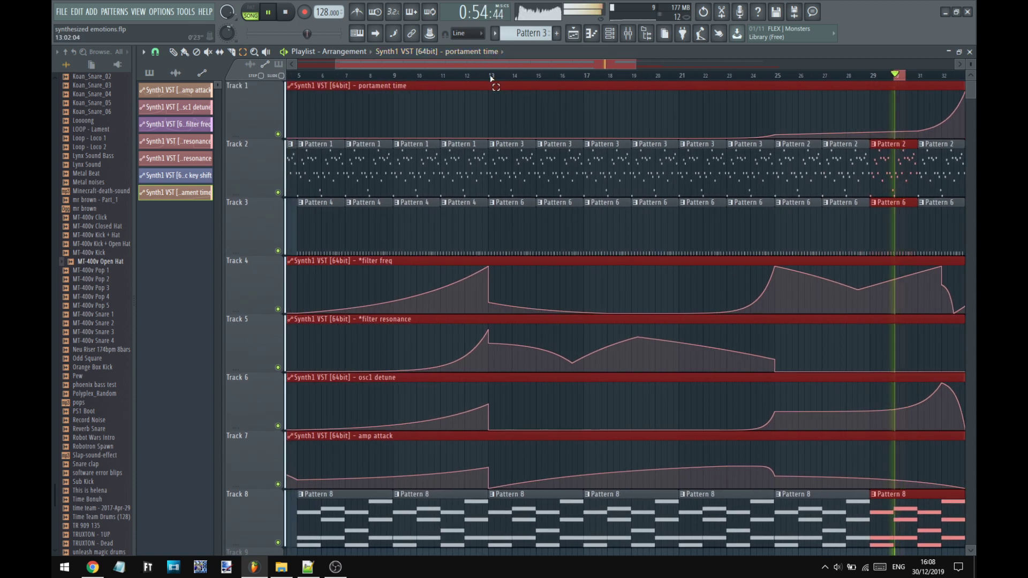
double_click(493, 80)
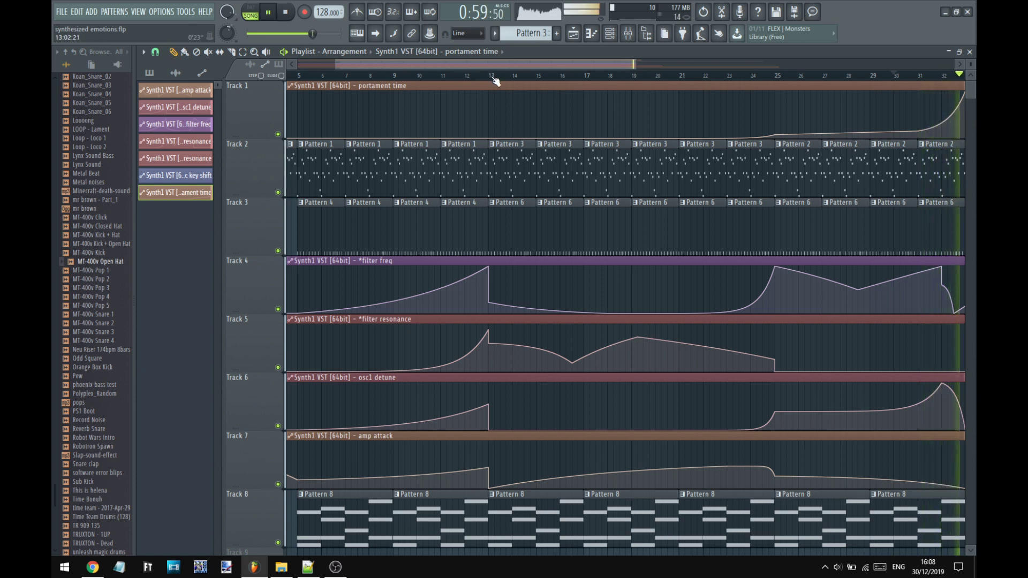
click(493, 78)
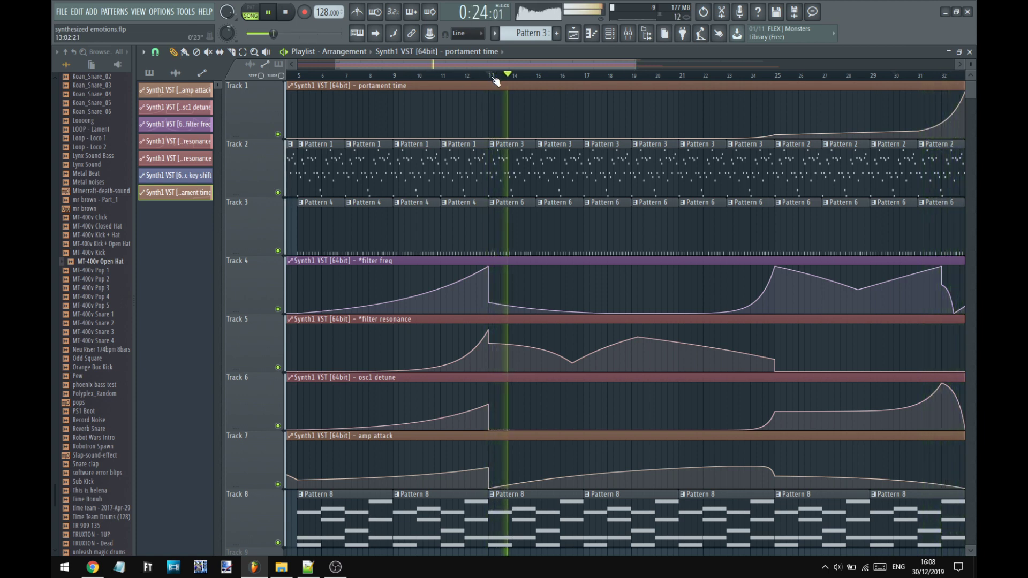
Step: Play the song from bar 5, and jump the playback ahead to bar 17
scroll(495, 79, down, 2)
drag(478, 60, 509, 72)
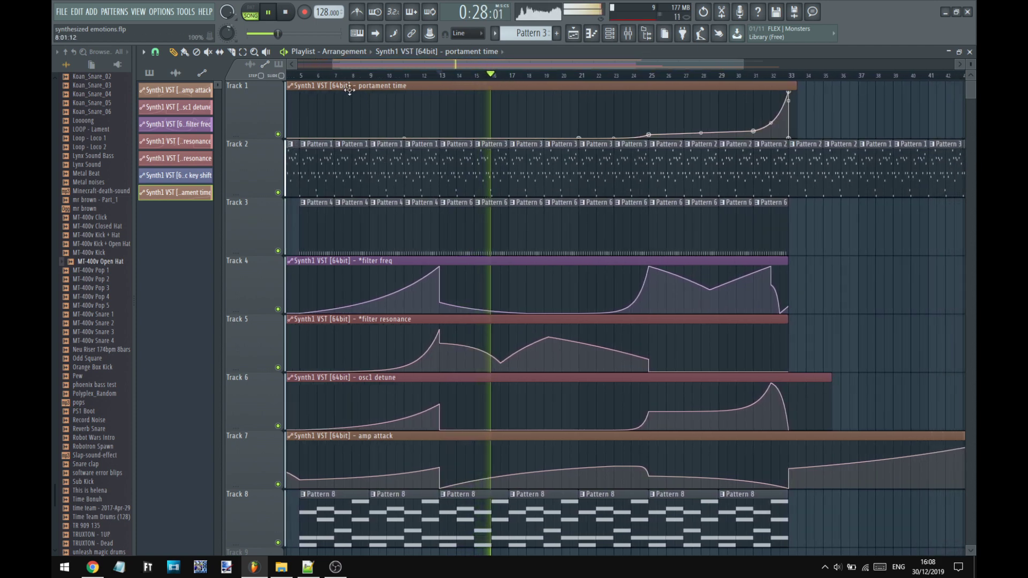
click(304, 76)
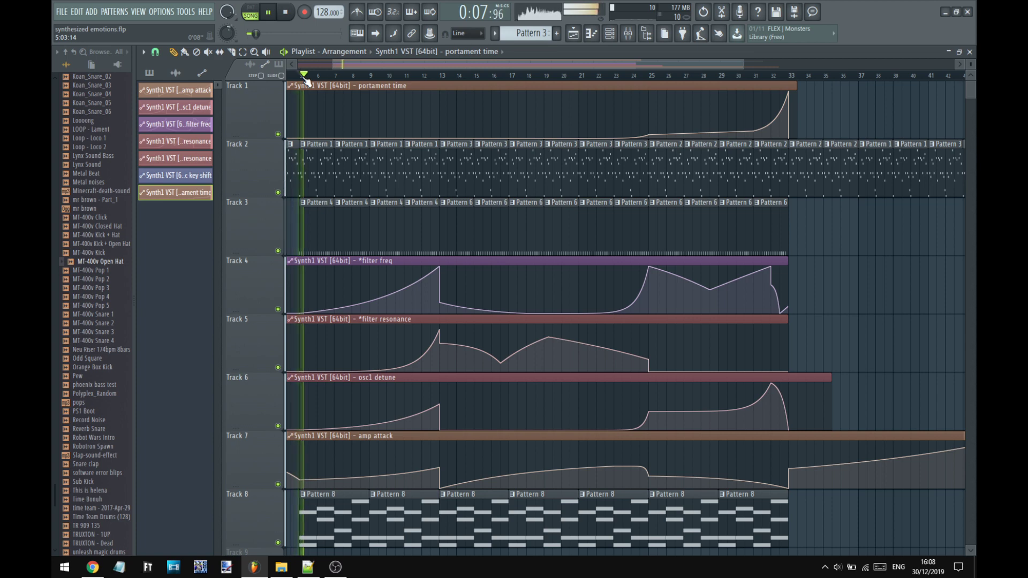
click(514, 76)
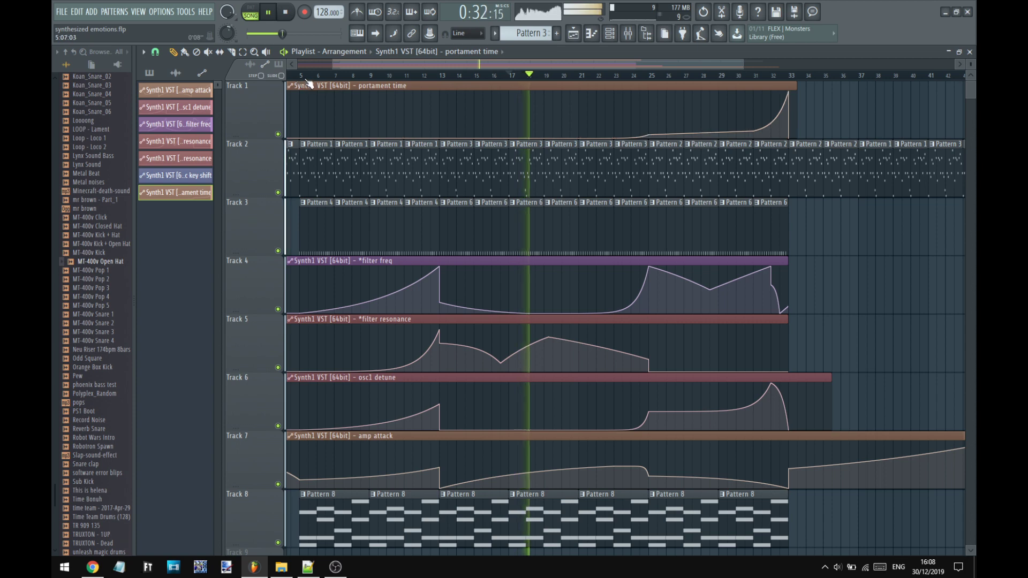
Step: Raise the tempo to 522 BPM and play the remaining section of the song before halting playback
scroll(551, 78, down, 2)
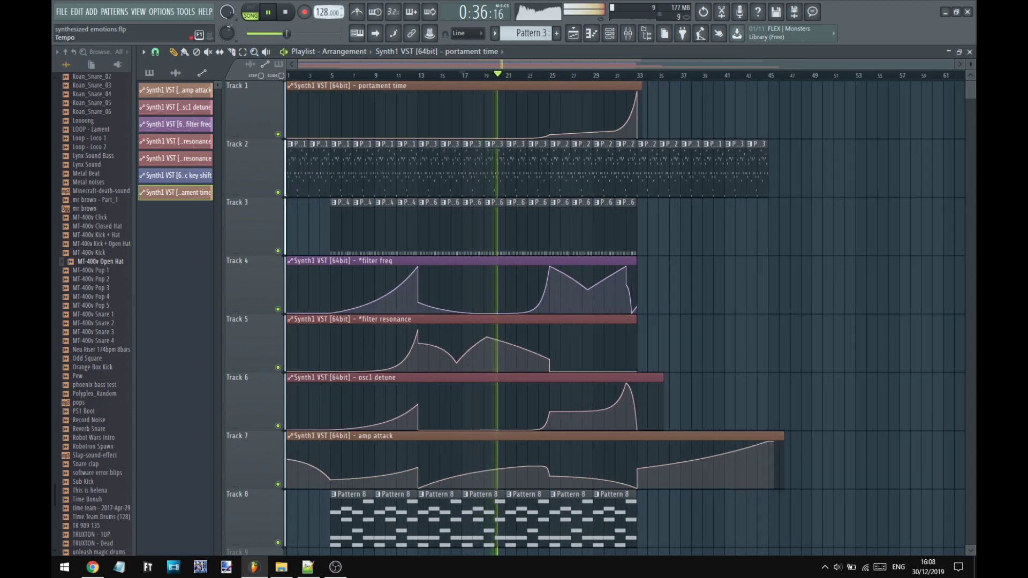
drag(327, 12, 328, 3)
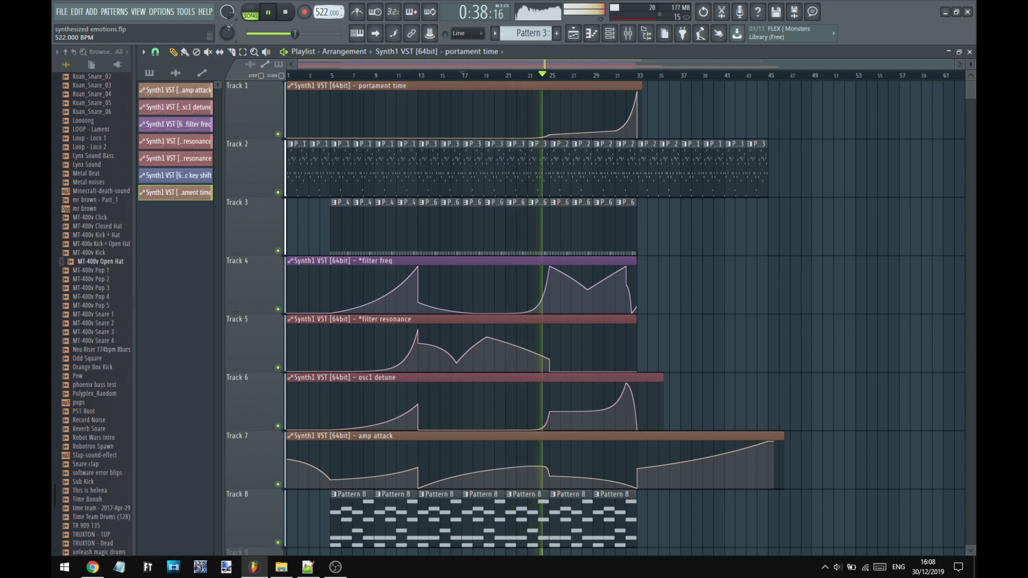
drag(294, 33, 321, 33)
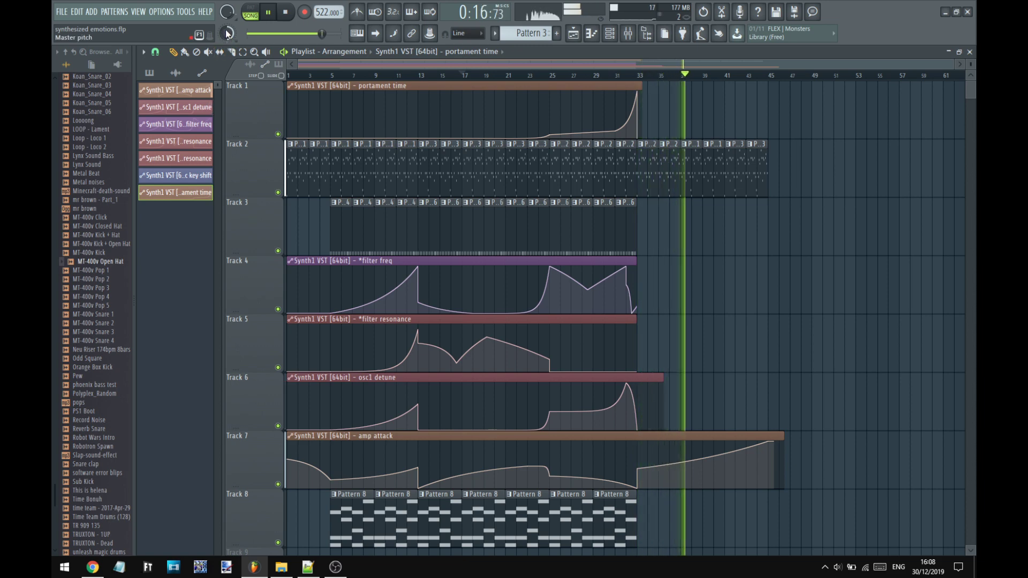
scroll(227, 33, up, 5)
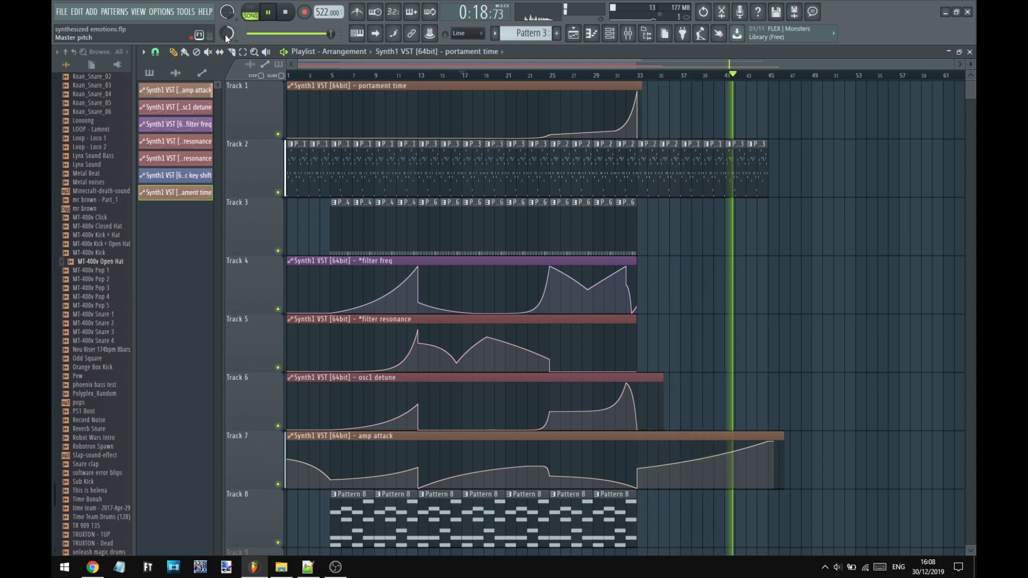
click(268, 13)
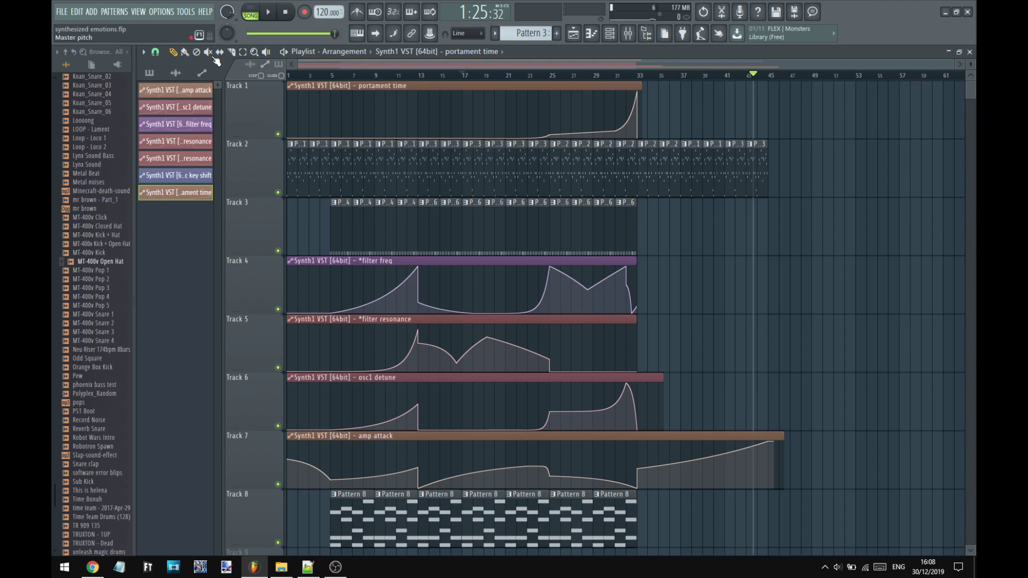